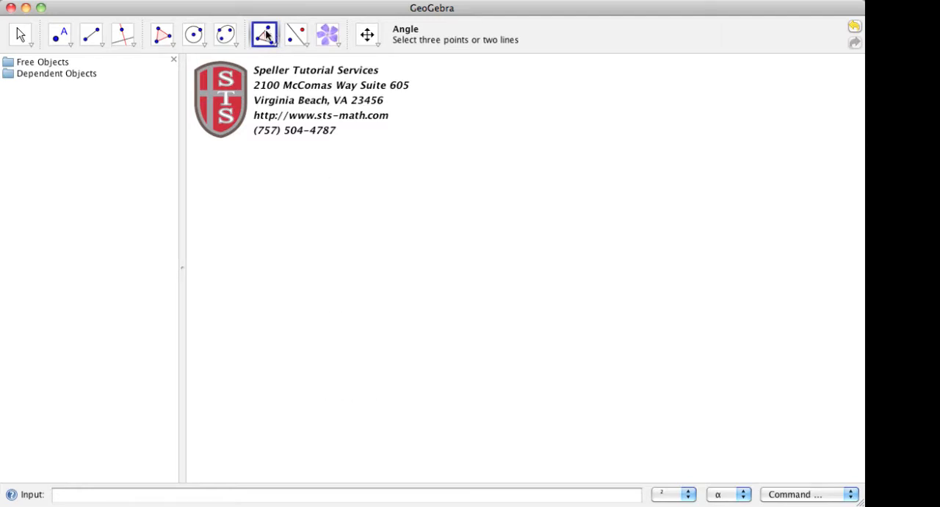
# Step: Construct an obtuse angle of about 145° from three new points and place its label below the vertex
pyautogui.click(637, 304)
pyautogui.click(502, 309)
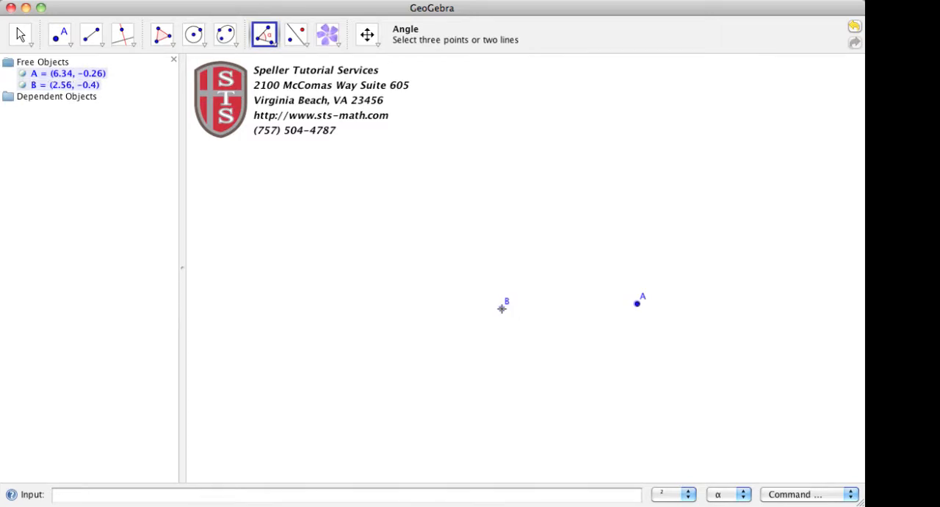
pyautogui.click(393, 239)
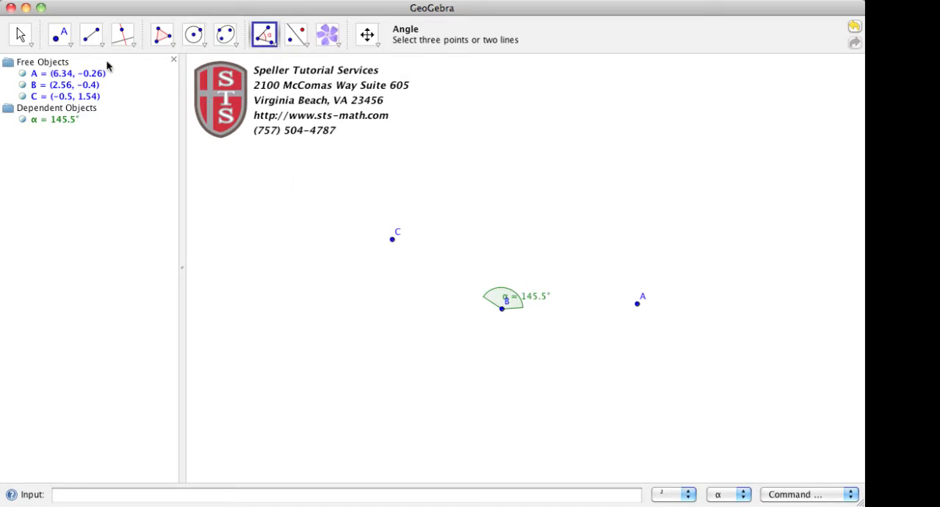
pyautogui.click(20, 33)
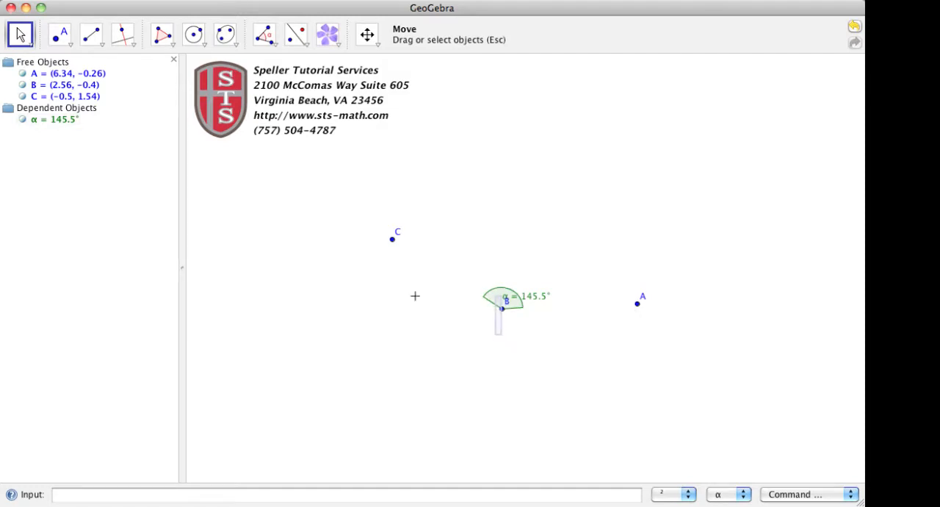
pyautogui.click(19, 36)
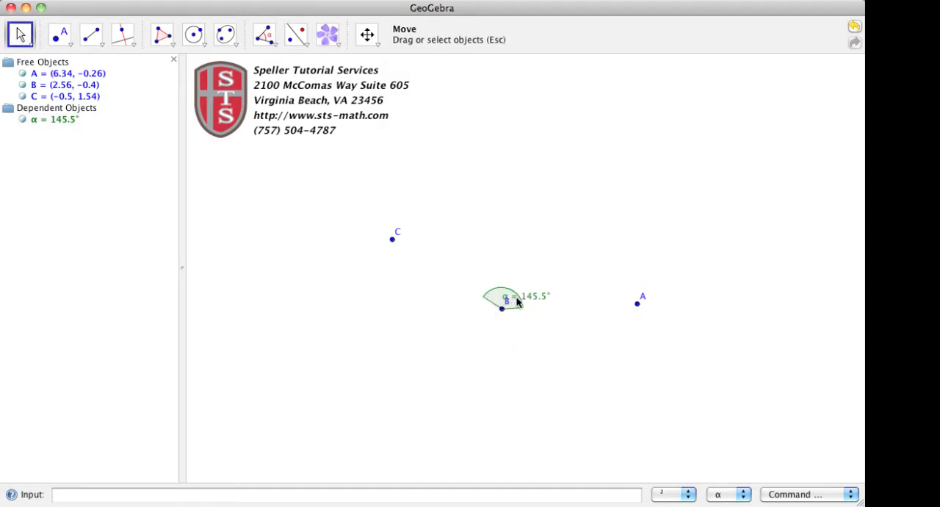
pyautogui.moveTo(531, 298); pyautogui.dragTo(503, 341)
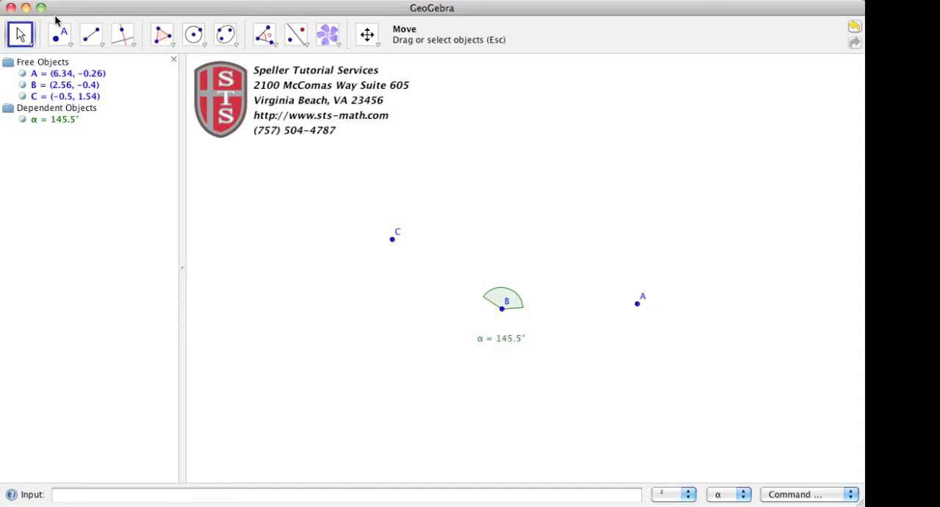
# Step: Draw the angle's two sides as segments joining vertex B to points A and C
pyautogui.click(91, 35)
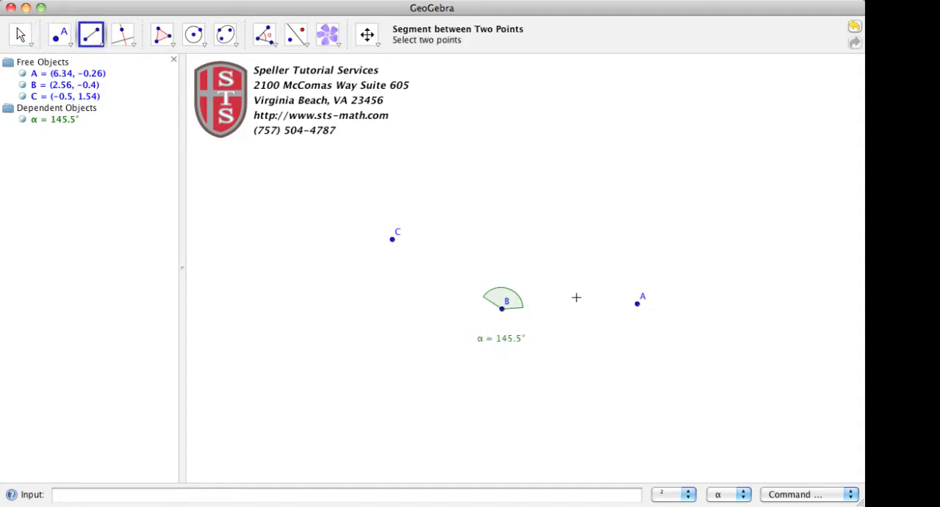
pyautogui.click(638, 305)
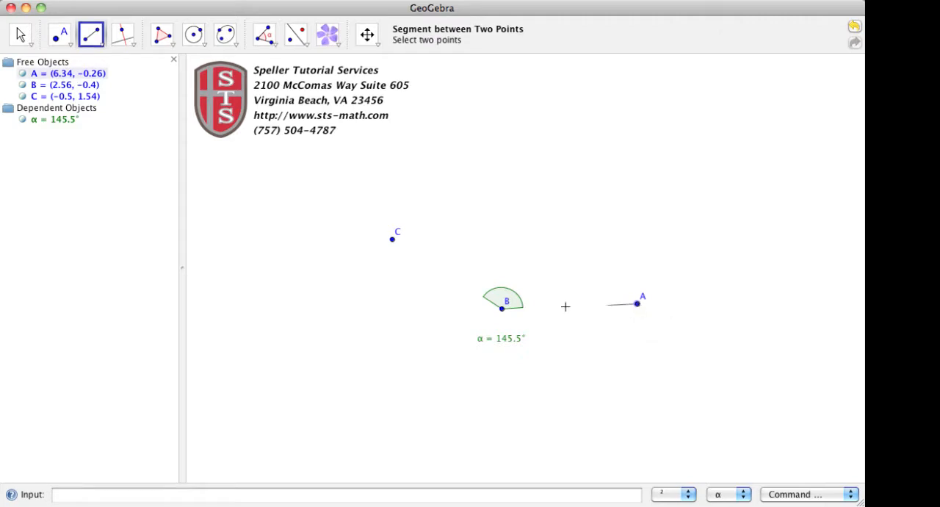
pyautogui.click(502, 308)
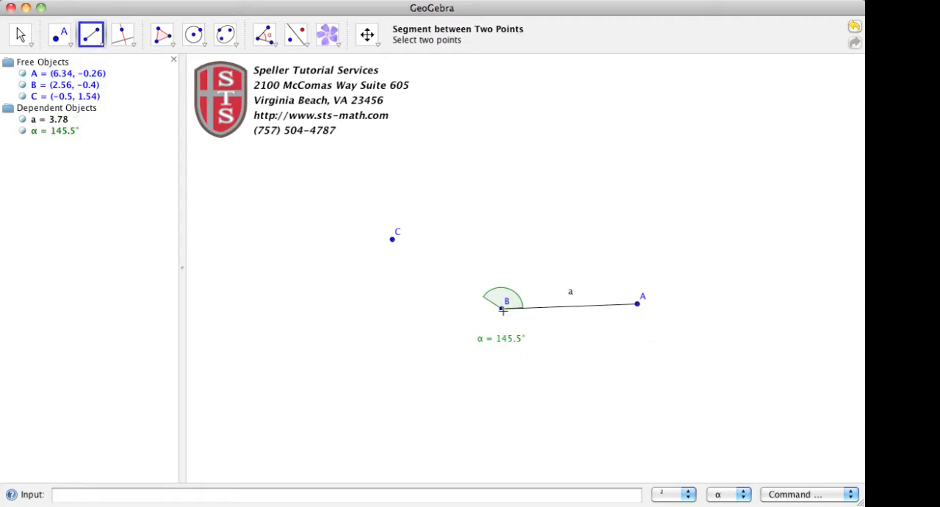
pyautogui.click(502, 308)
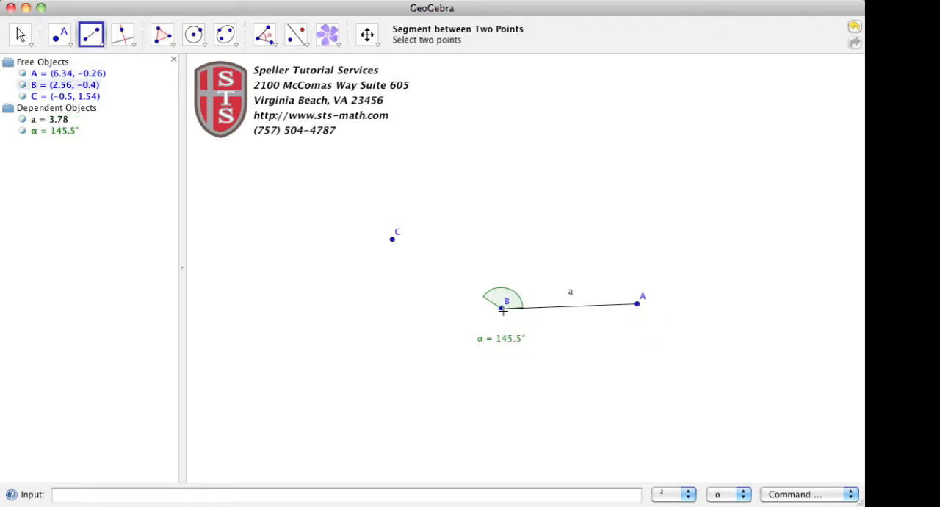
pyautogui.click(393, 240)
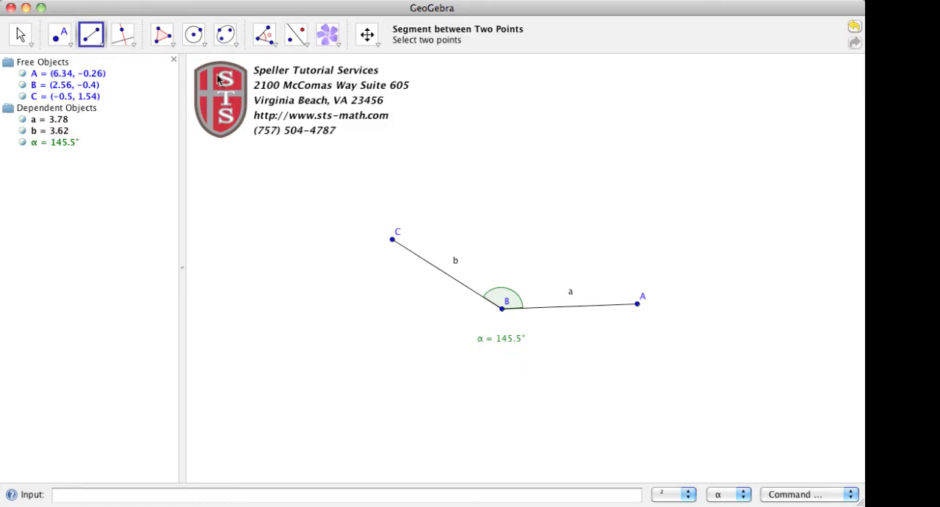
# Step: Draw a circle centred at B that crosses both sides of the angle, and mark its intersections with segments BC and BA
pyautogui.click(195, 36)
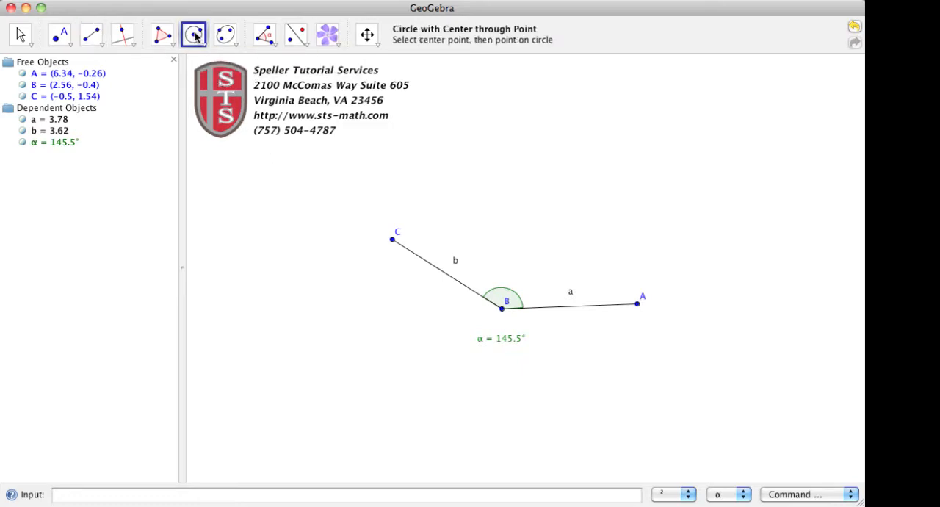
pyautogui.click(502, 309)
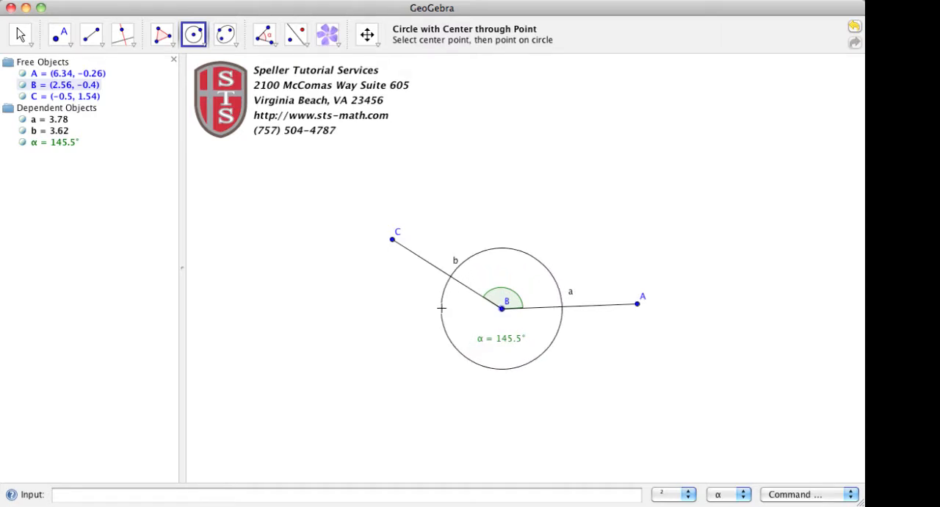
pyautogui.click(442, 309)
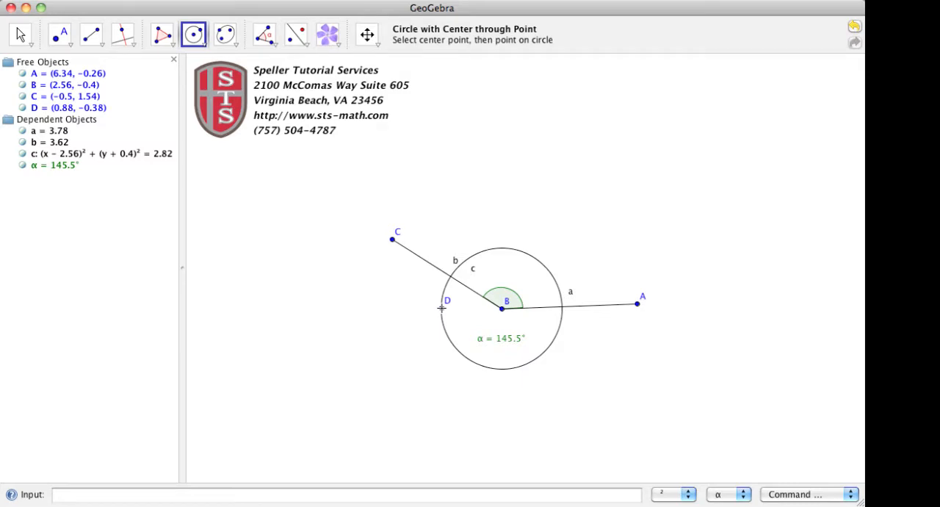
pyautogui.click(73, 46)
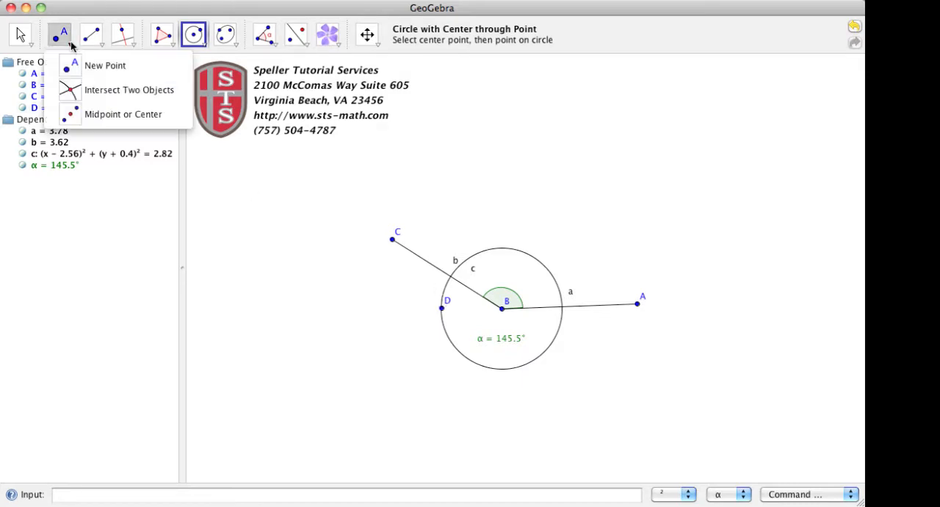
pyautogui.click(74, 89)
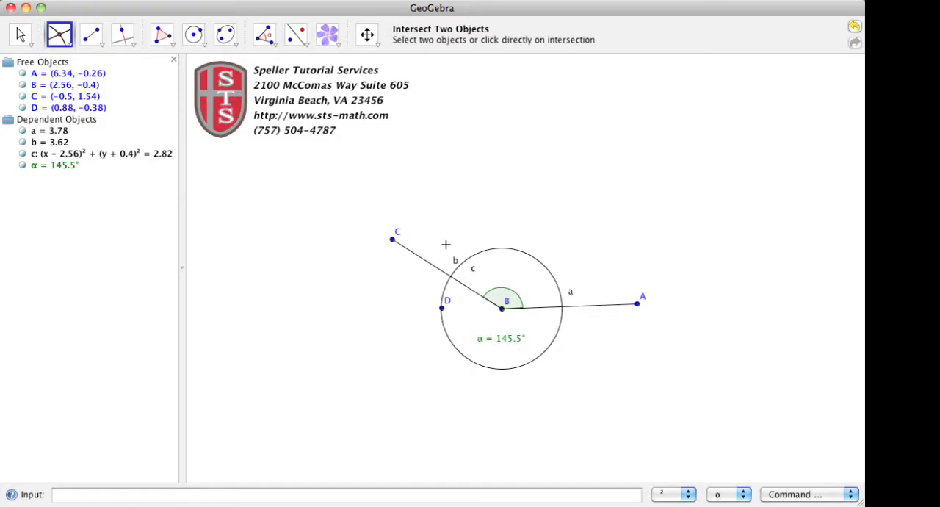
pyautogui.click(450, 277)
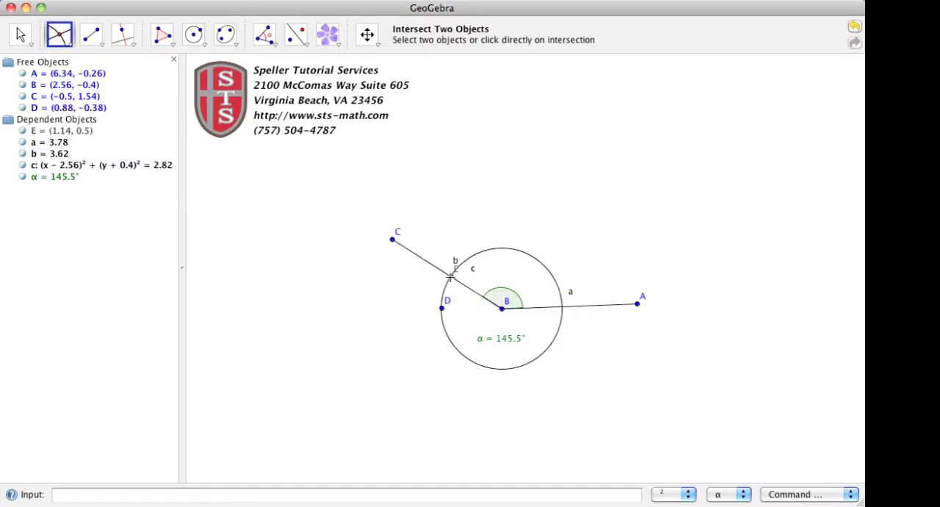
pyautogui.click(563, 308)
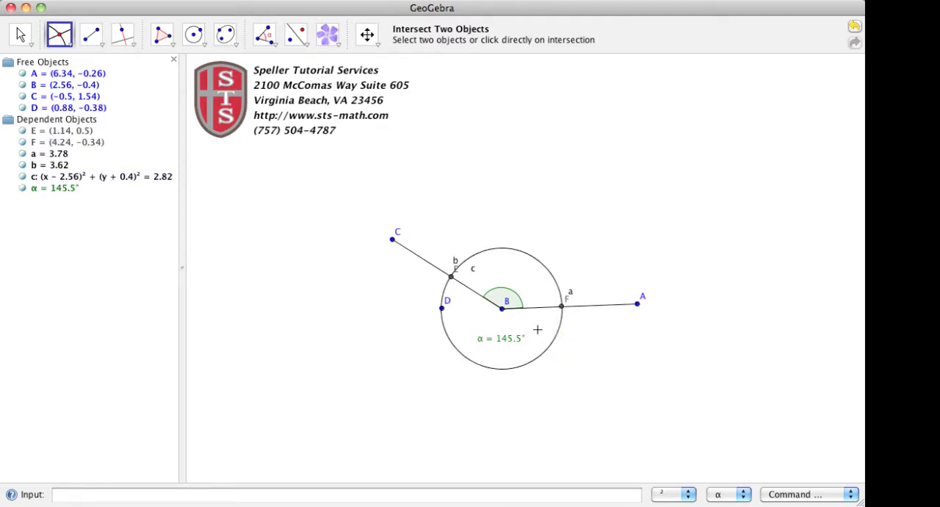
# Step: Draw two overlapping circles, one centred at E through F and the other centred at F through E
pyautogui.click(196, 37)
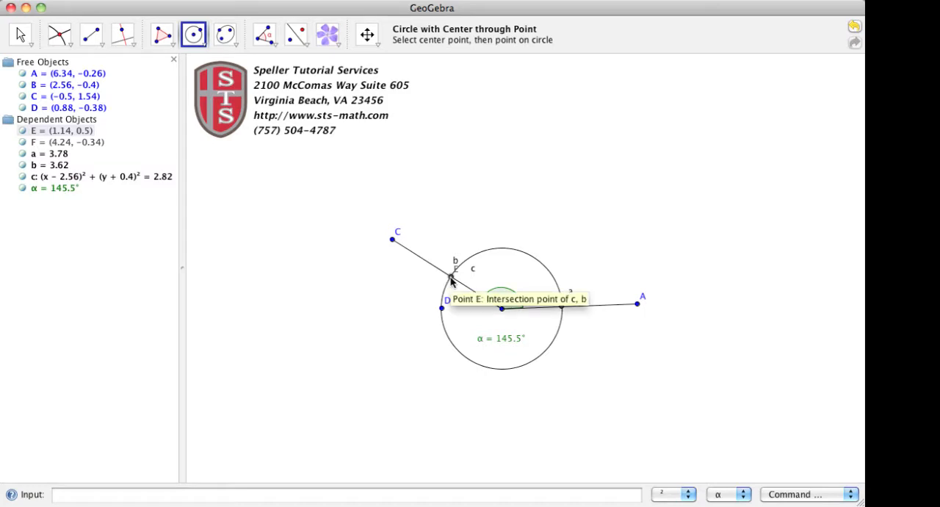
pyautogui.click(451, 277)
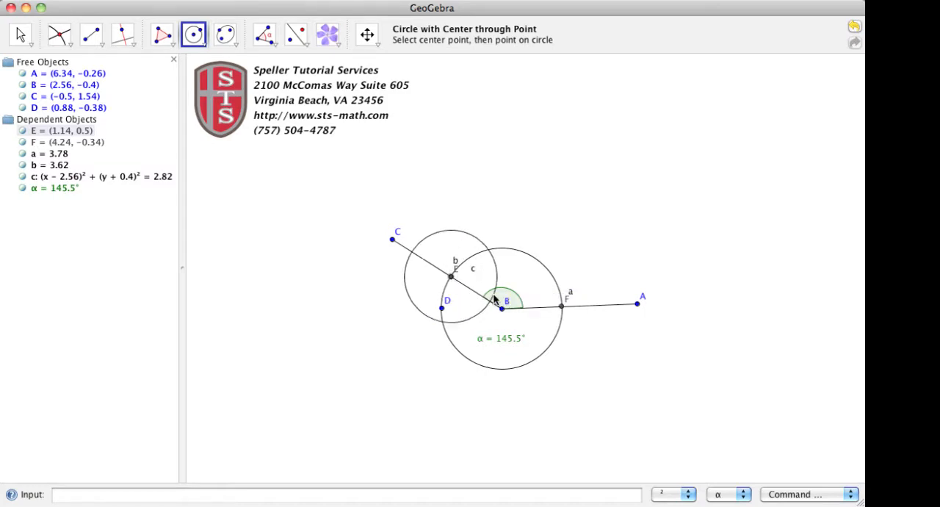
pyautogui.click(562, 307)
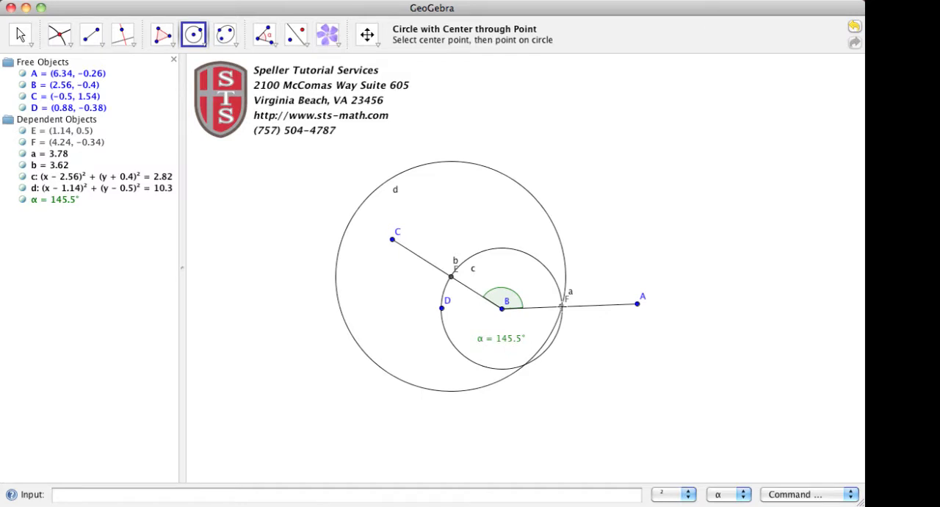
pyautogui.click(562, 307)
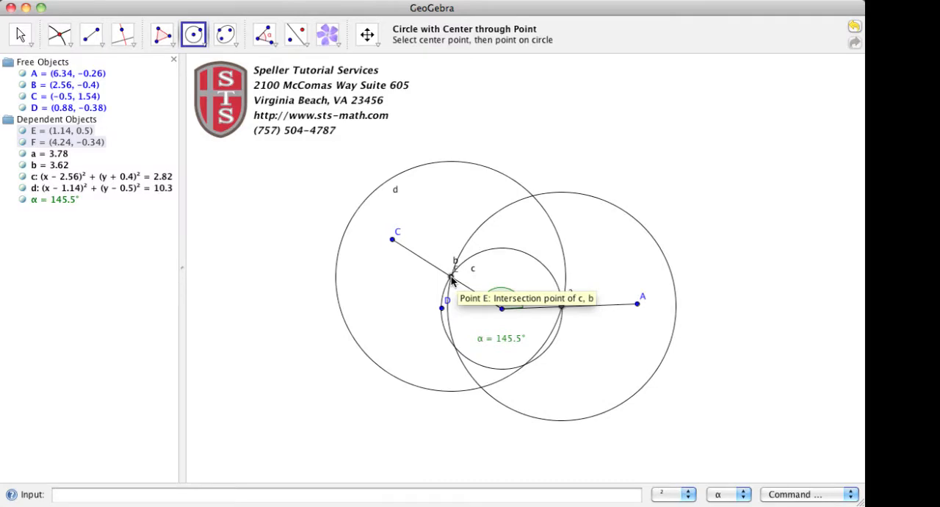
pyautogui.click(452, 279)
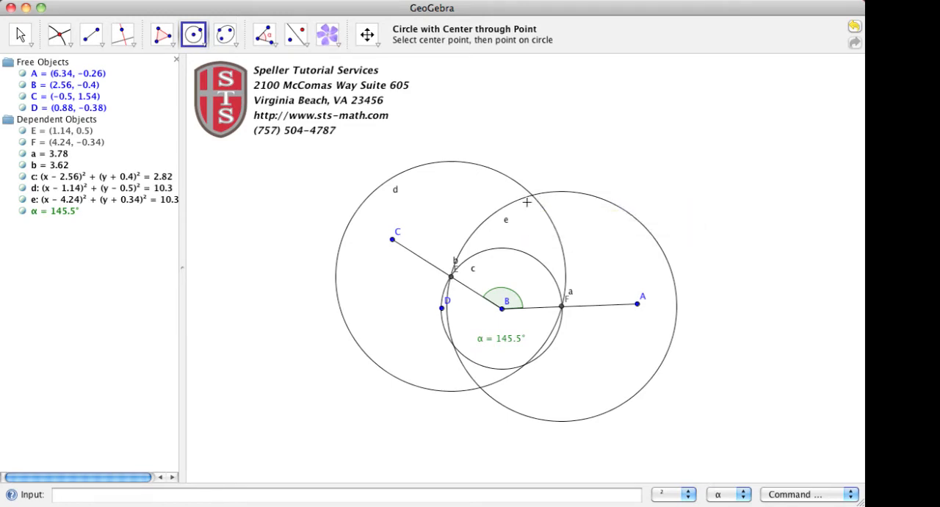
# Step: Mark the upper intersection of circles d and e and connect it to vertex B with a segment
pyautogui.click(62, 37)
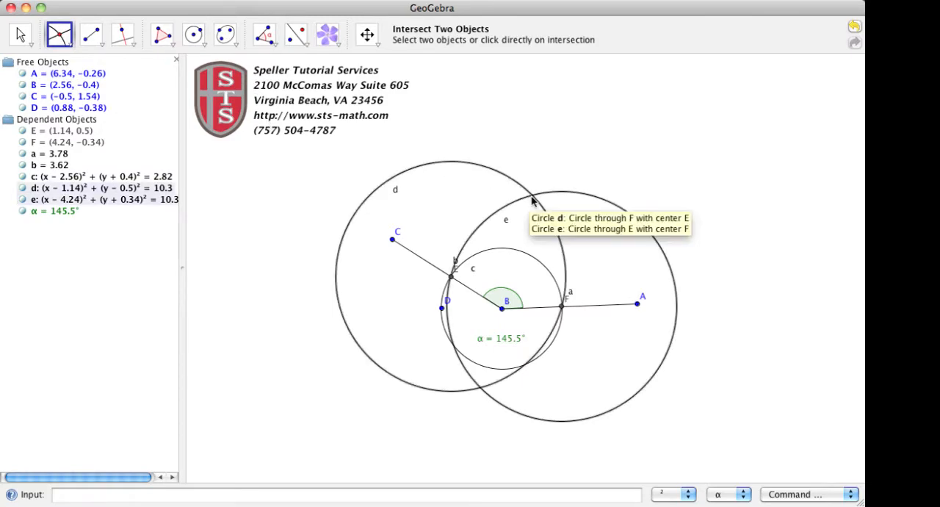
pyautogui.click(533, 198)
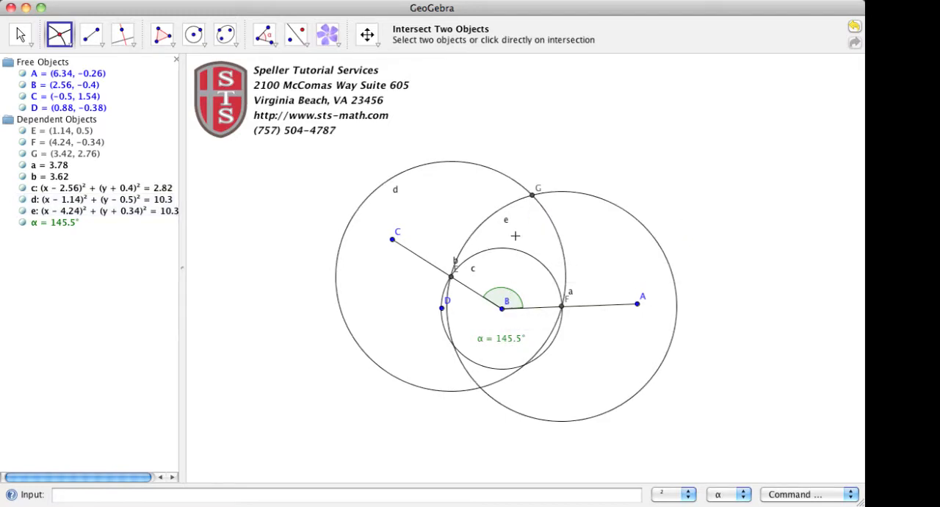
pyautogui.press('F2')
pyautogui.click(87, 33)
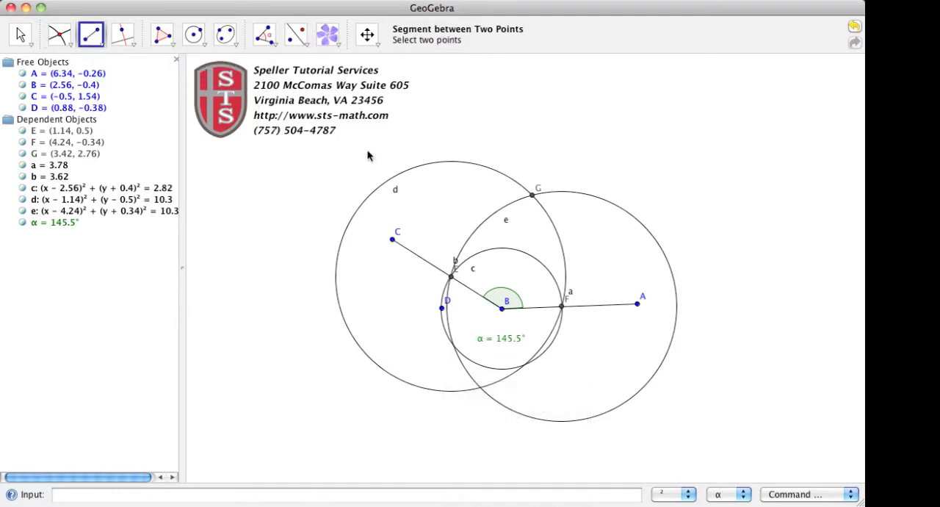
pyautogui.click(531, 195)
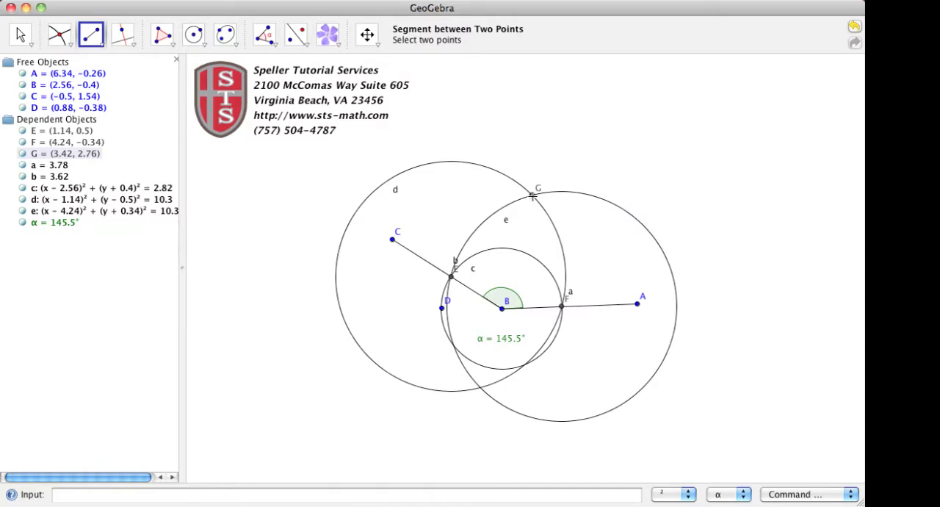
pyautogui.click(503, 310)
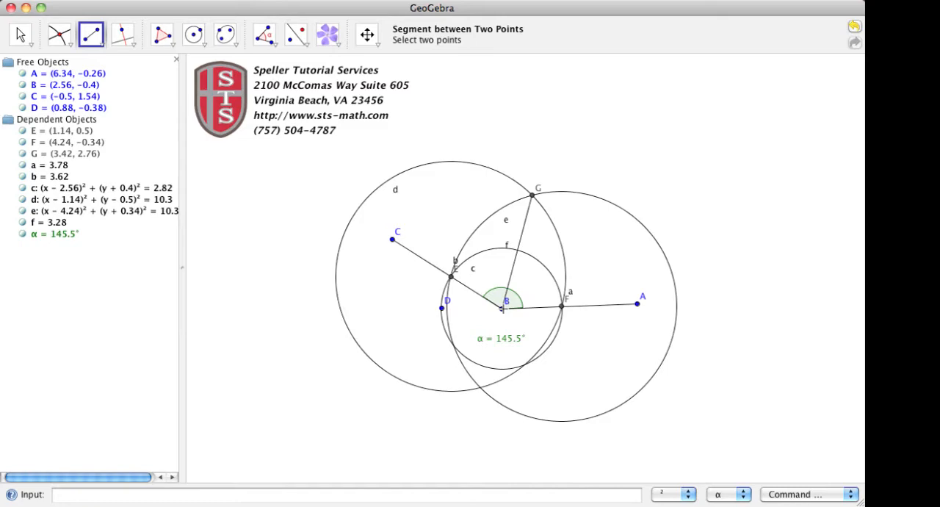
# Step: Hide point D and the three construction circles c, d and e, leaving the angle's sides shown
pyautogui.click(23, 108)
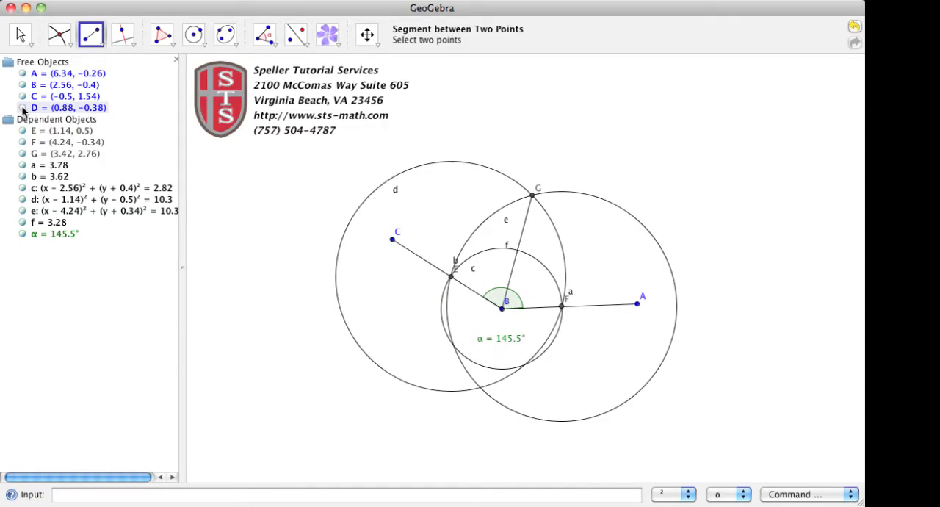
pyautogui.click(23, 188)
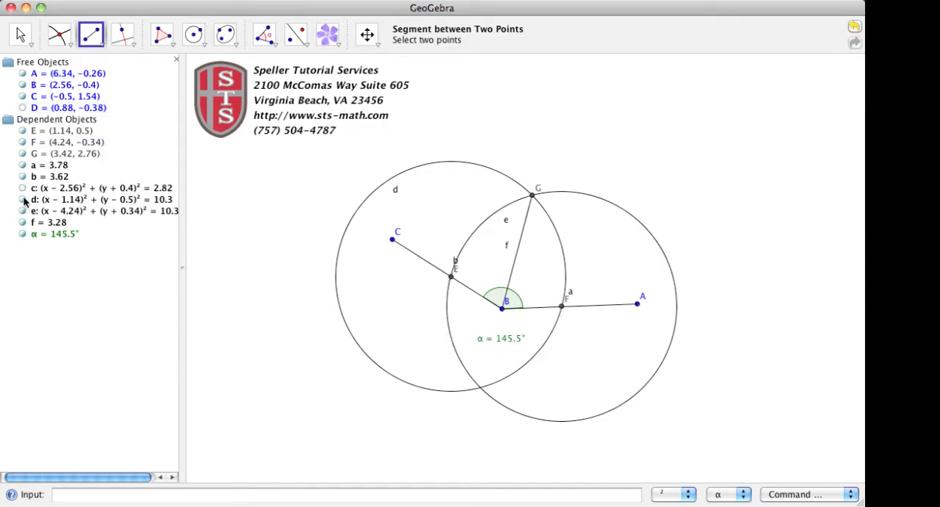
pyautogui.click(22, 199)
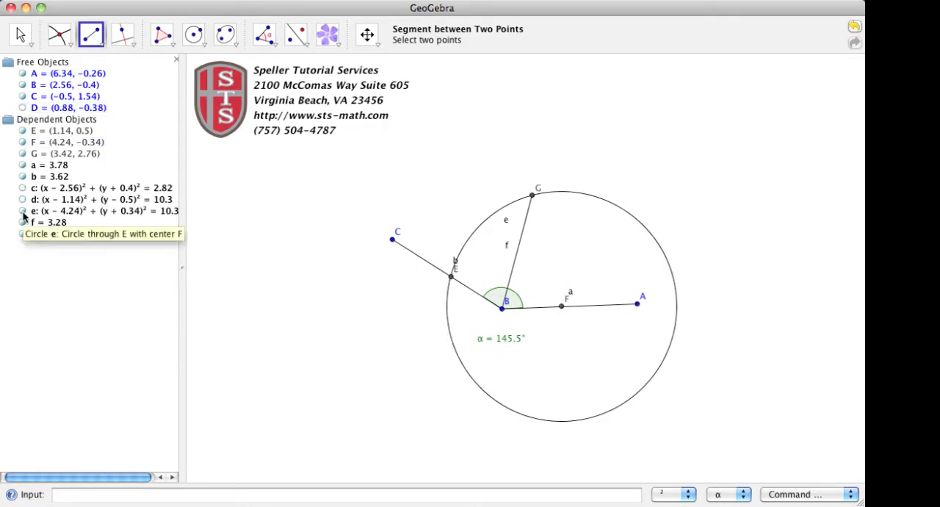
pyautogui.click(23, 211)
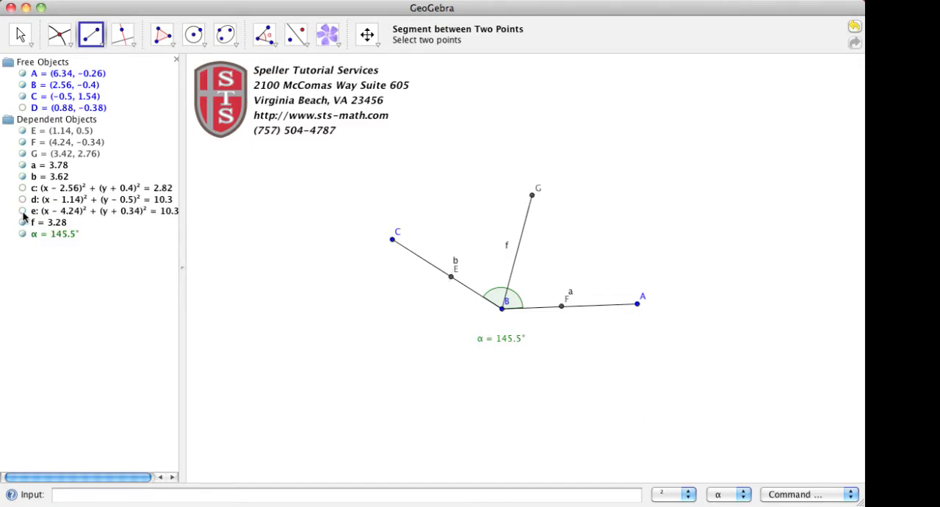
pyautogui.click(22, 176)
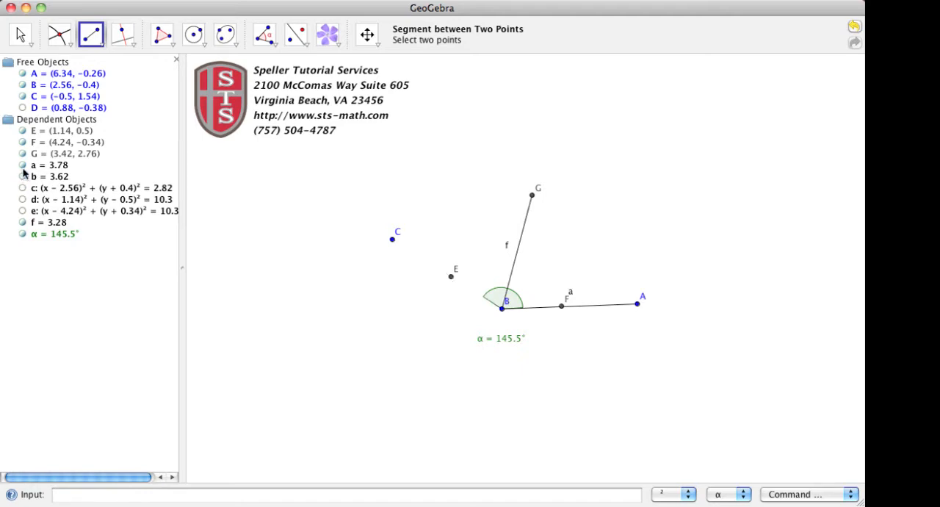
pyautogui.click(22, 176)
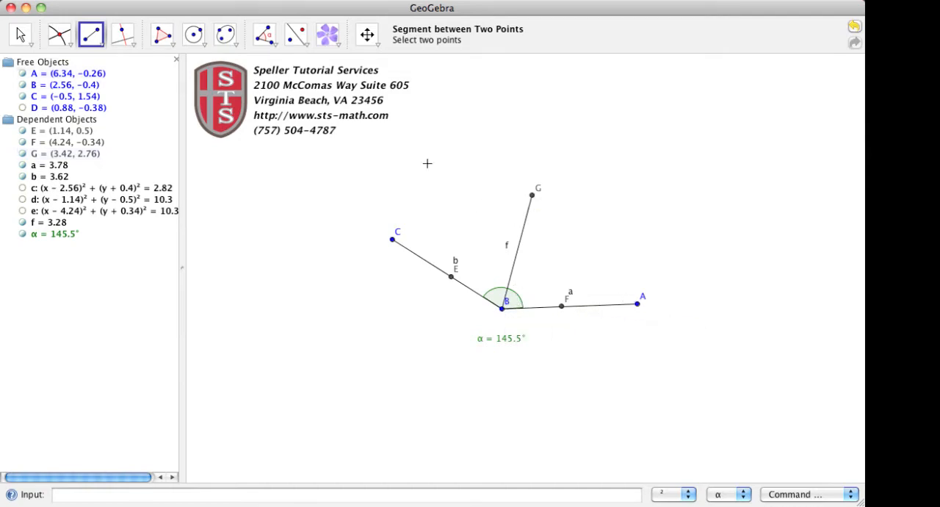
# Step: Measure the angle from A through vertex B to G, and move its label clear of the vertex, above segment BA
pyautogui.click(266, 35)
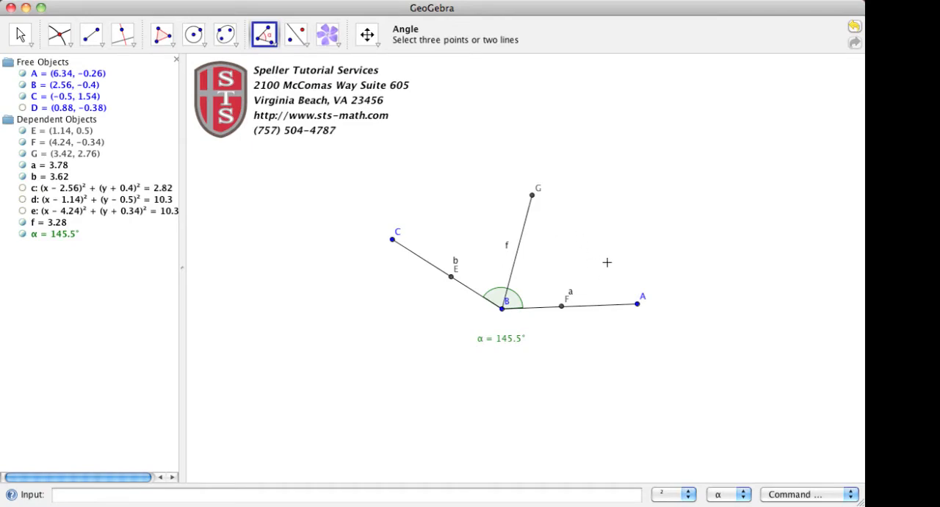
pyautogui.click(637, 305)
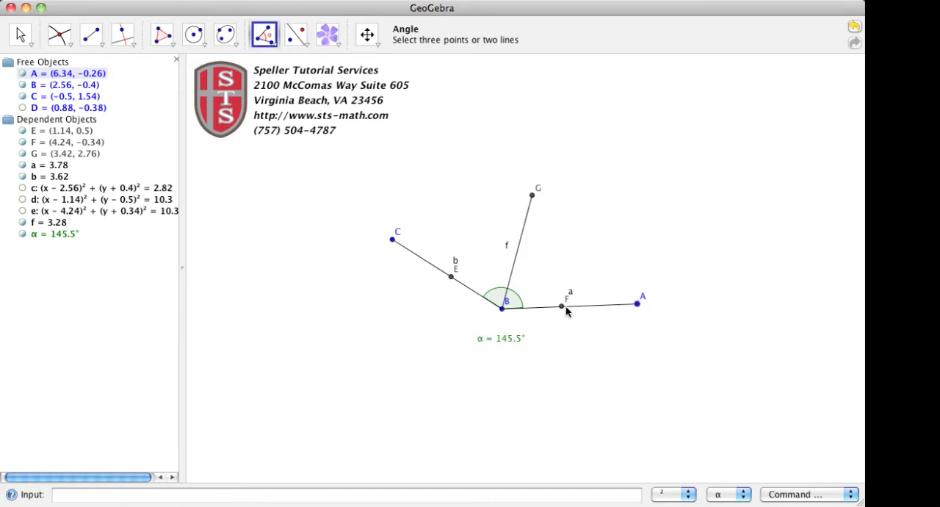
pyautogui.click(502, 310)
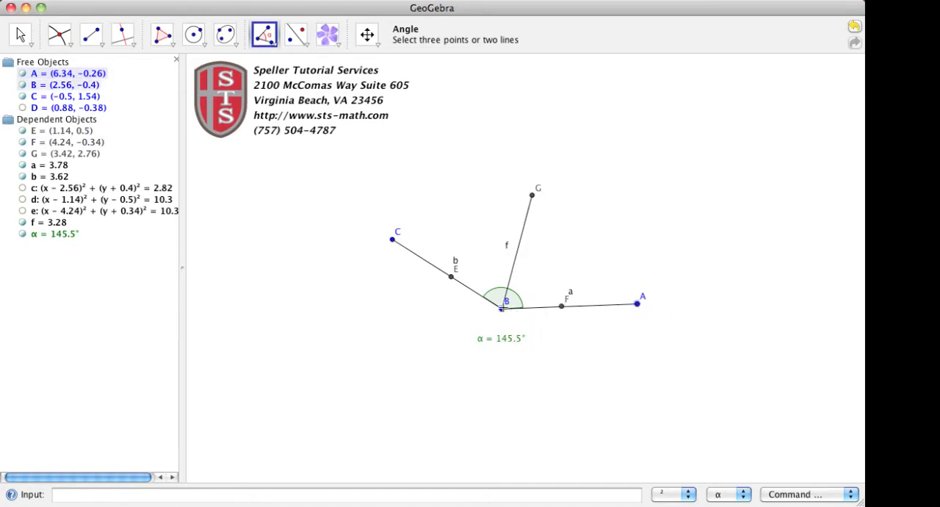
pyautogui.click(533, 196)
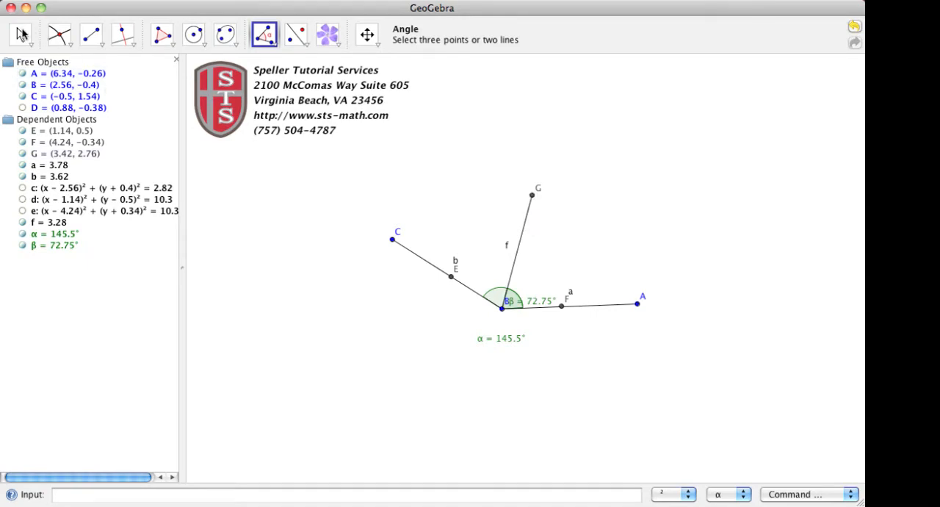
pyautogui.click(20, 34)
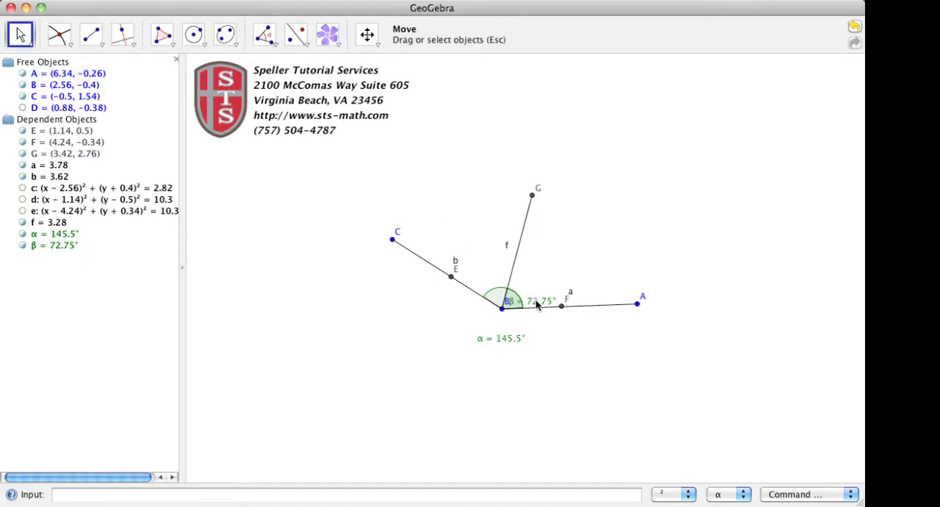
pyautogui.moveTo(538, 306); pyautogui.dragTo(563, 280)
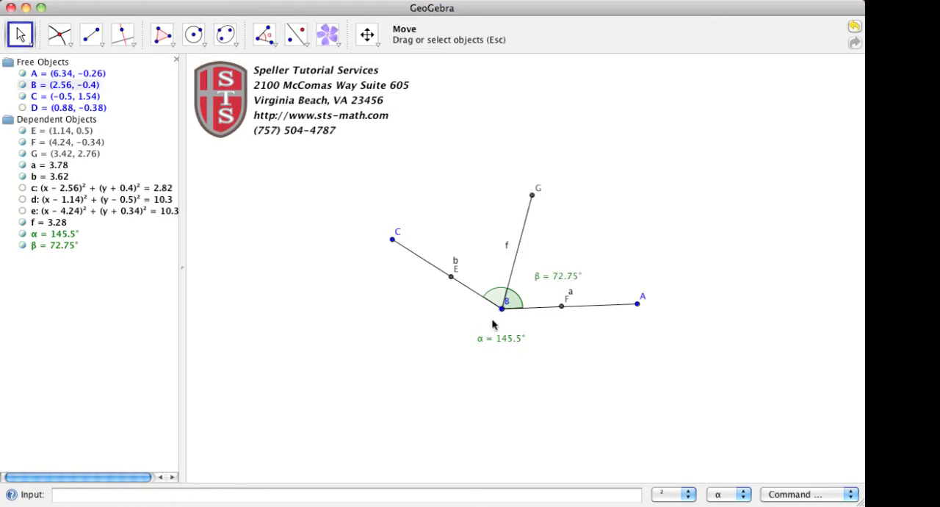
# Step: Measure the angle from G through vertex B to C, and move its label between segments BC and BG
pyautogui.click(264, 35)
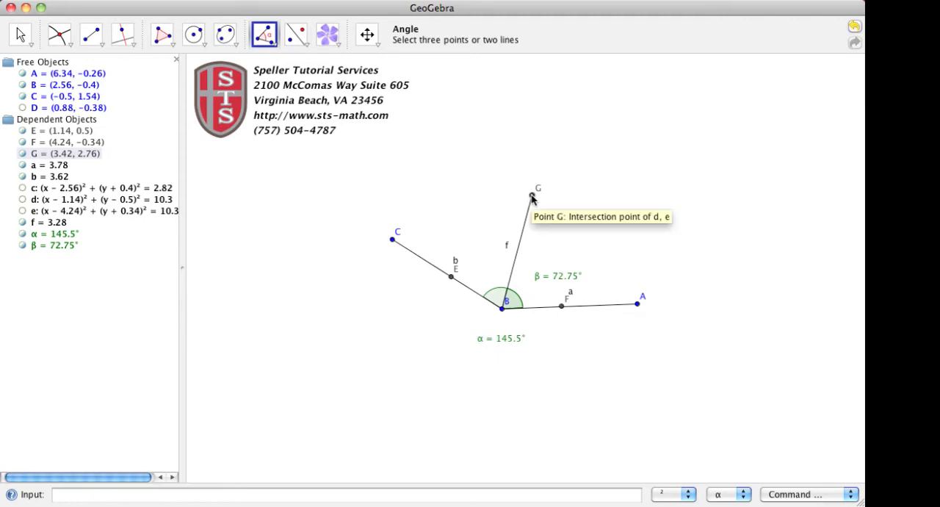
pyautogui.click(501, 308)
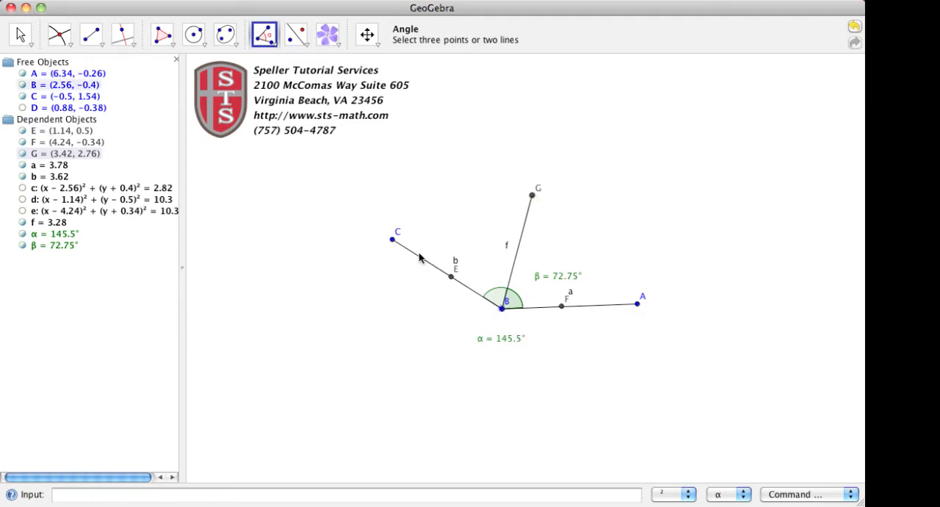
pyautogui.click(393, 239)
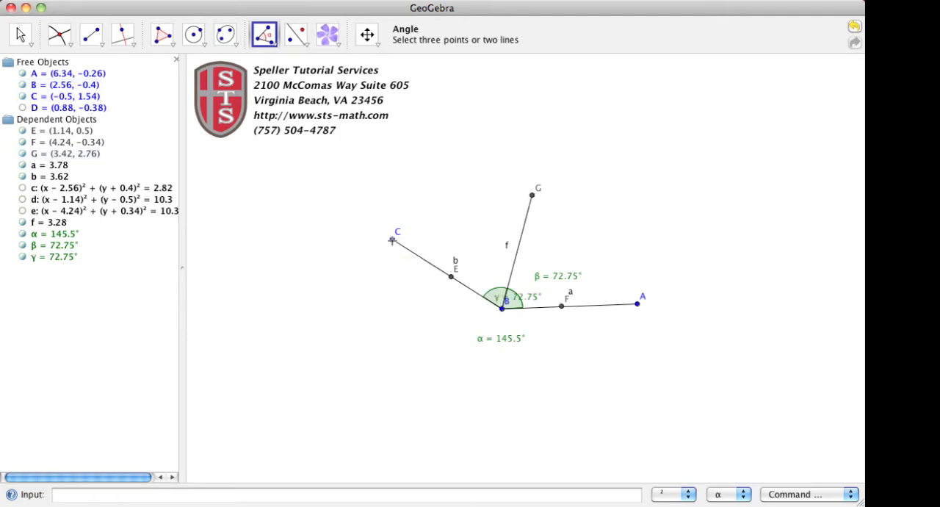
pyautogui.click(20, 35)
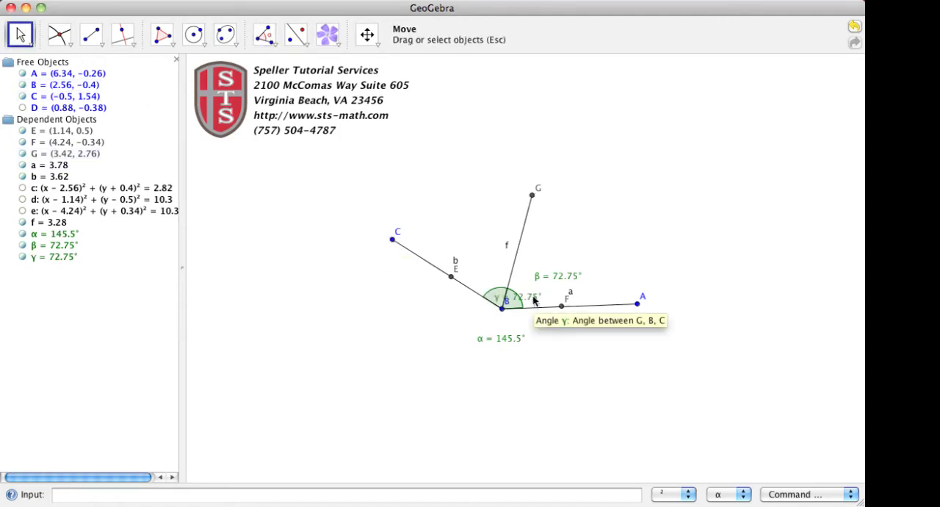
pyautogui.moveTo(535, 301); pyautogui.dragTo(499, 274)
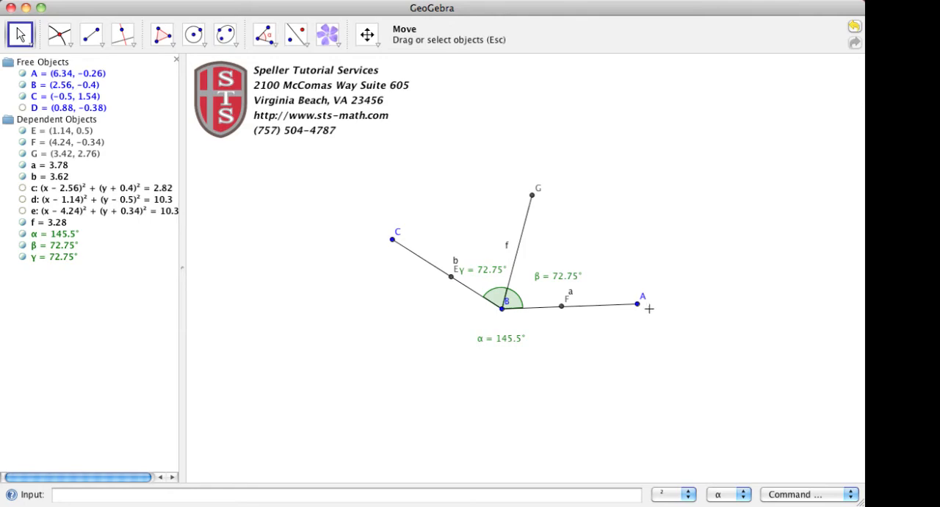
# Step: Reshape the angle by moving point A to about (8.56, -0.36) and point C to about (2.54, 3.48)
pyautogui.click(639, 308)
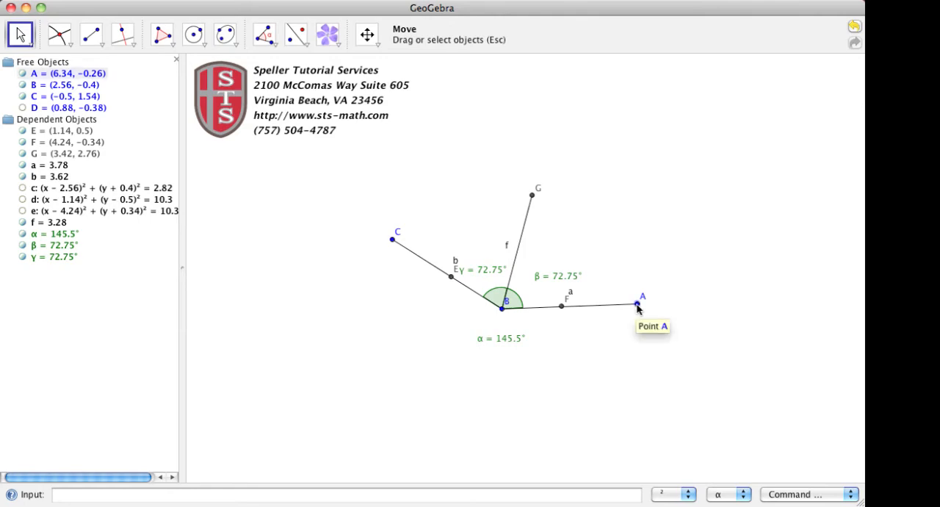
pyautogui.moveTo(638, 307); pyautogui.dragTo(719, 312)
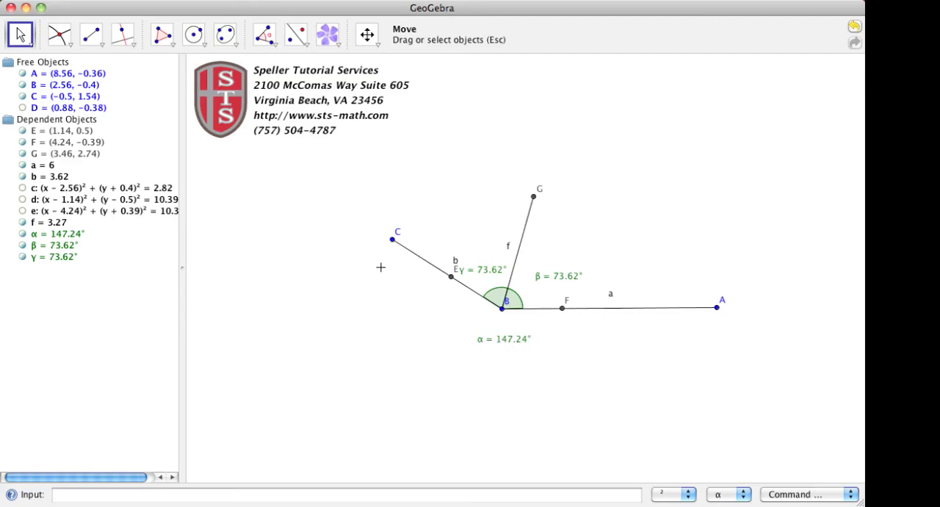
pyautogui.moveTo(393, 244); pyautogui.dragTo(503, 174)
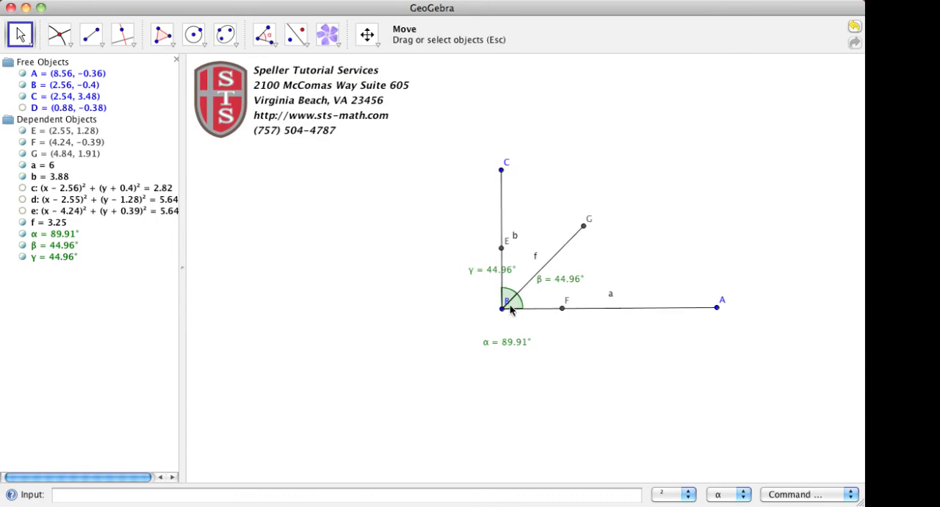
# Step: Move vertex B to about (4.66, -1.32) and reposition the γ label between segments BC and BG
pyautogui.moveTo(503, 312); pyautogui.dragTo(578, 348)
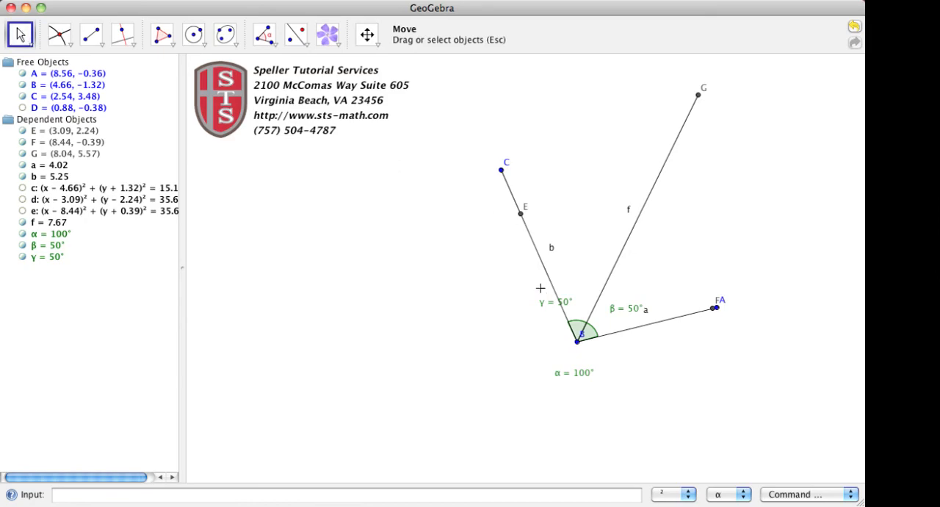
pyautogui.moveTo(552, 301); pyautogui.dragTo(574, 276)
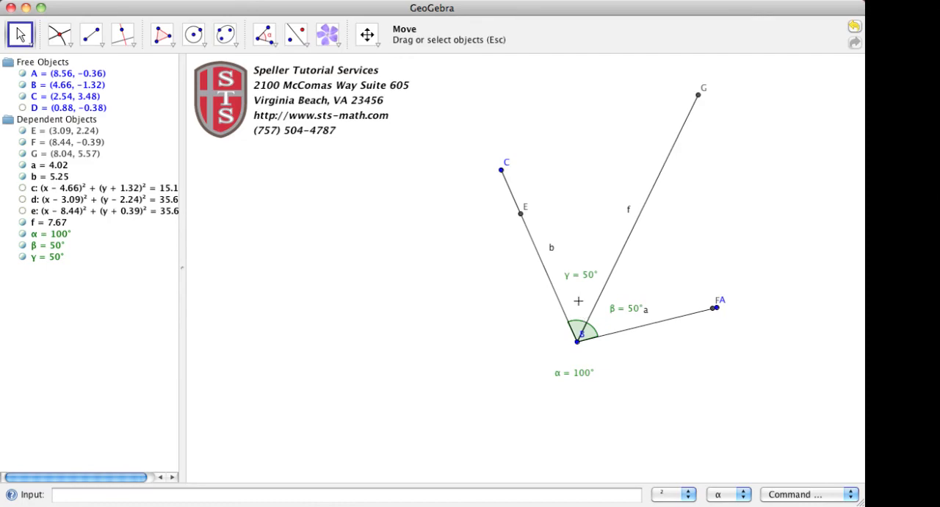
pyautogui.click(496, 0)
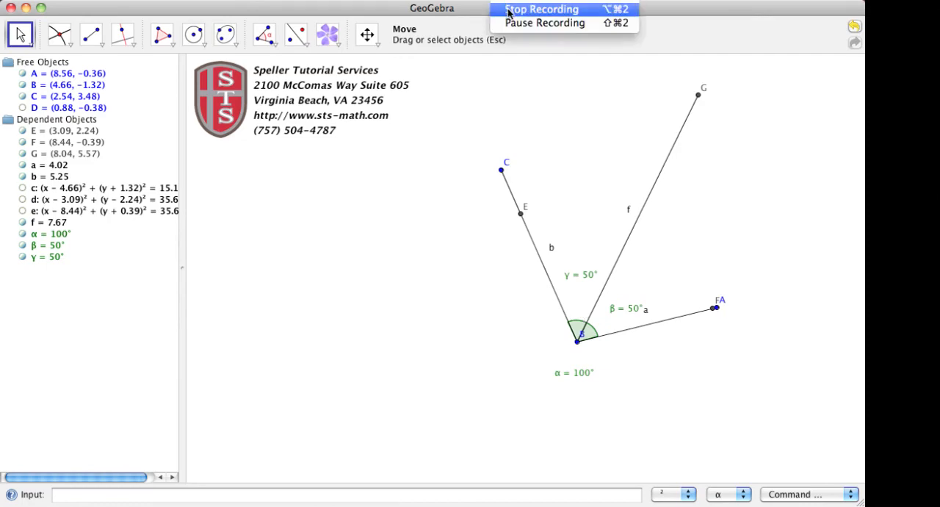